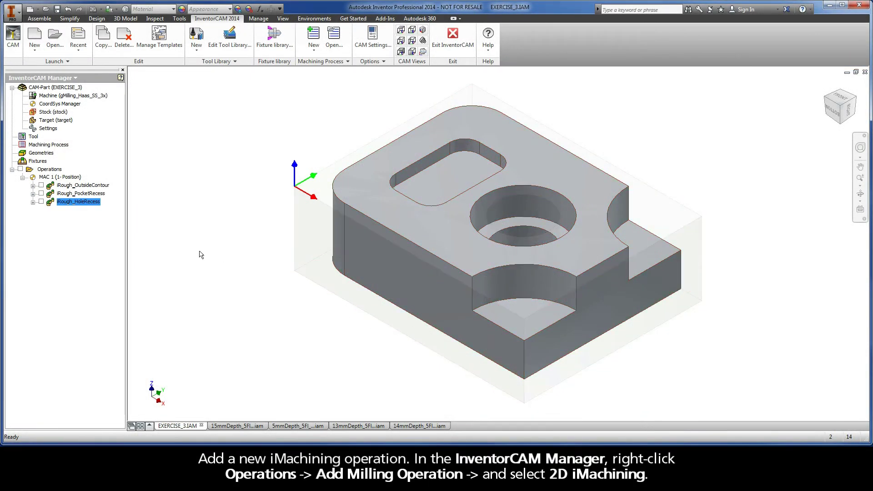
Add a new 2D iMachining operation under Operations in the InventorCAM Manager
right_click(59, 171)
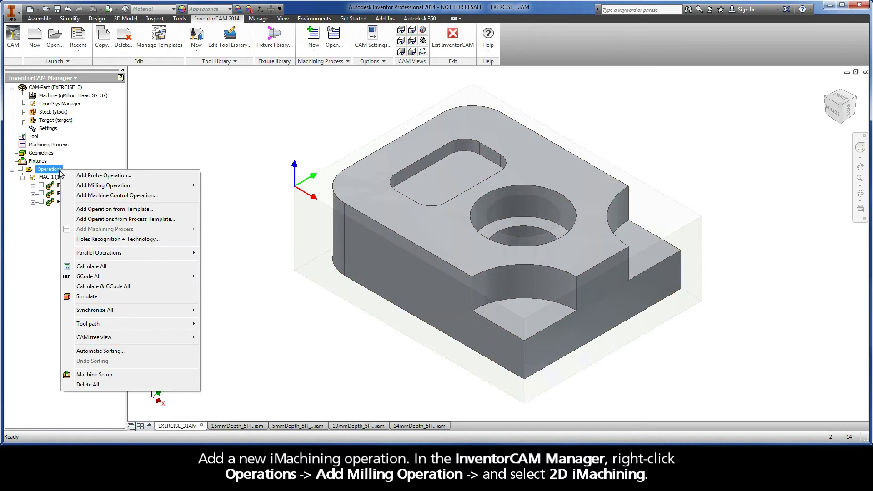
mouse_move(78, 186)
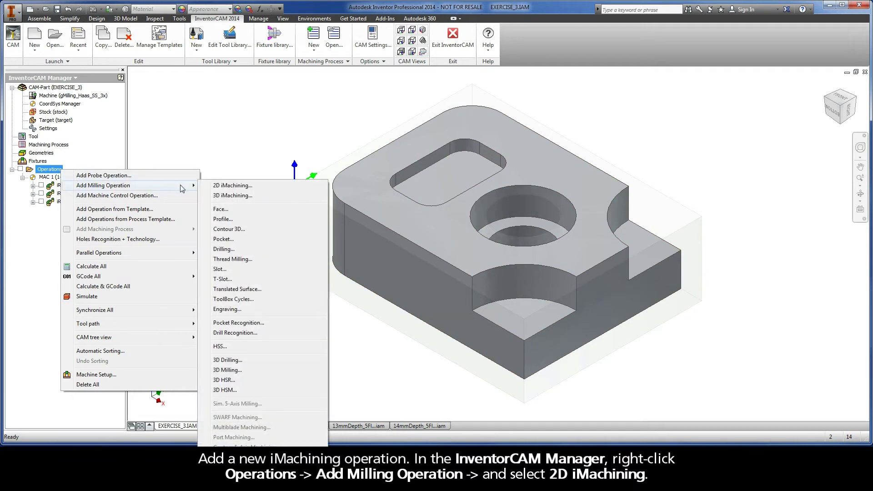
click(252, 186)
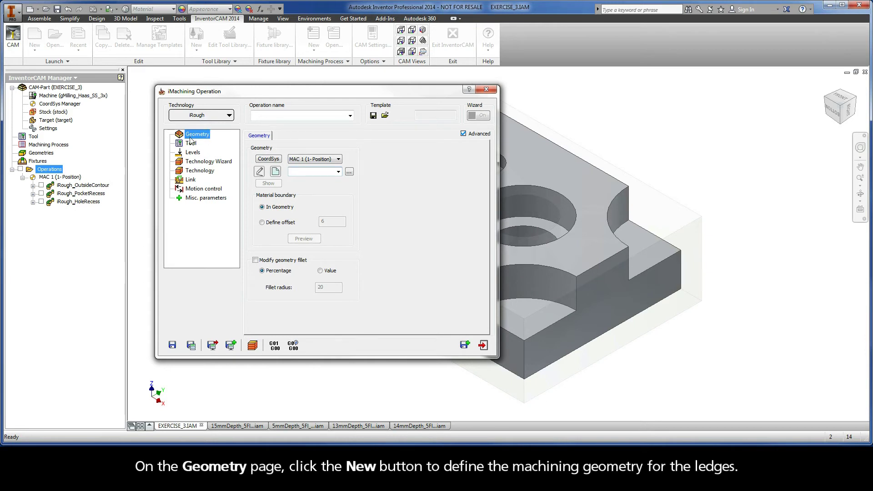
Create geometry contour3 with 1-Chain closed at constant Z along the front pocket's lower contour
click(276, 172)
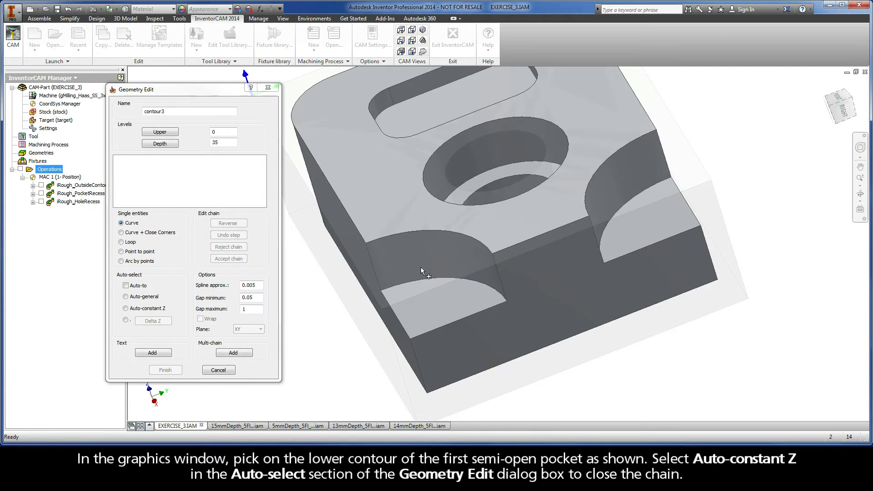
click(496, 291)
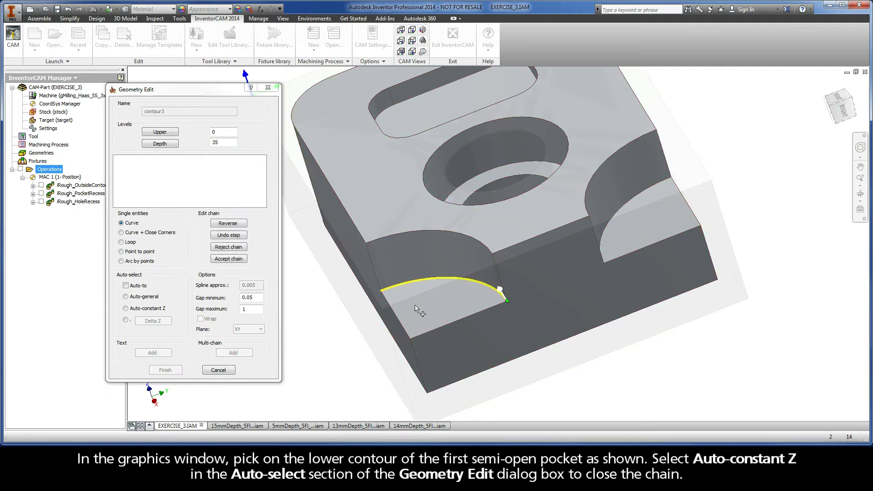
click(126, 308)
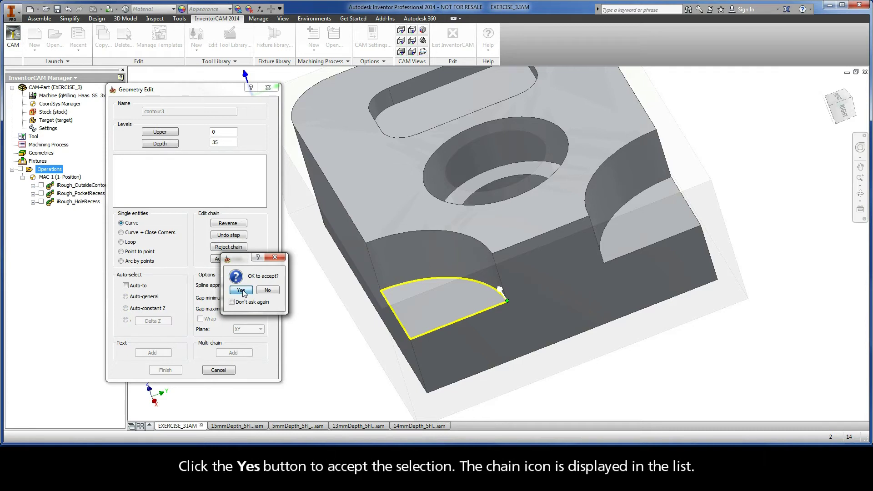
click(241, 290)
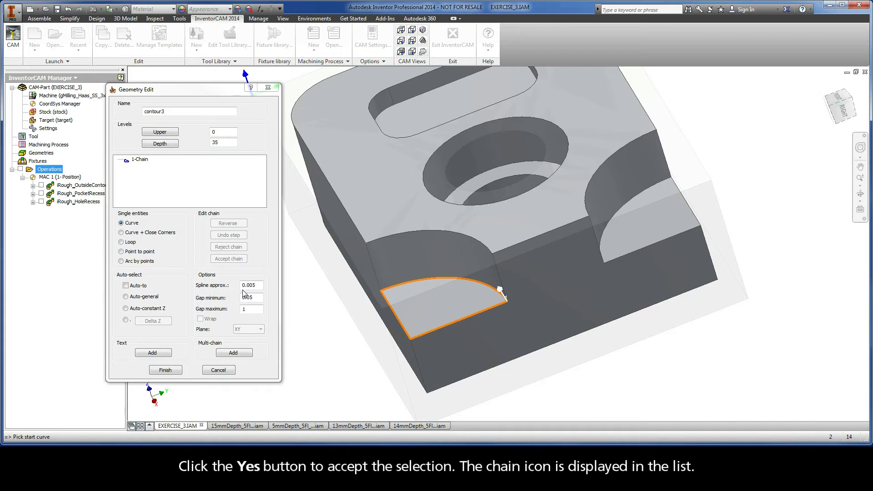
click(144, 161)
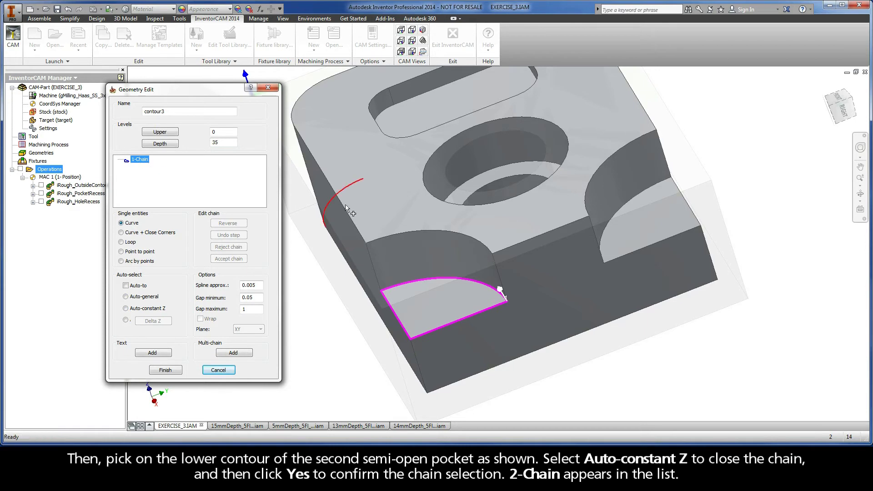
Add 2-Chain, the right pocket's lower contour closed at constant Z, to contour3
click(653, 190)
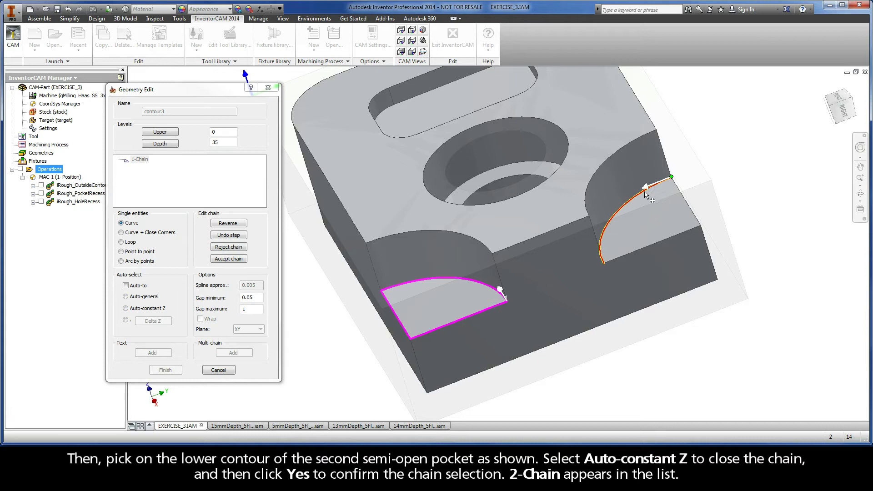
click(126, 309)
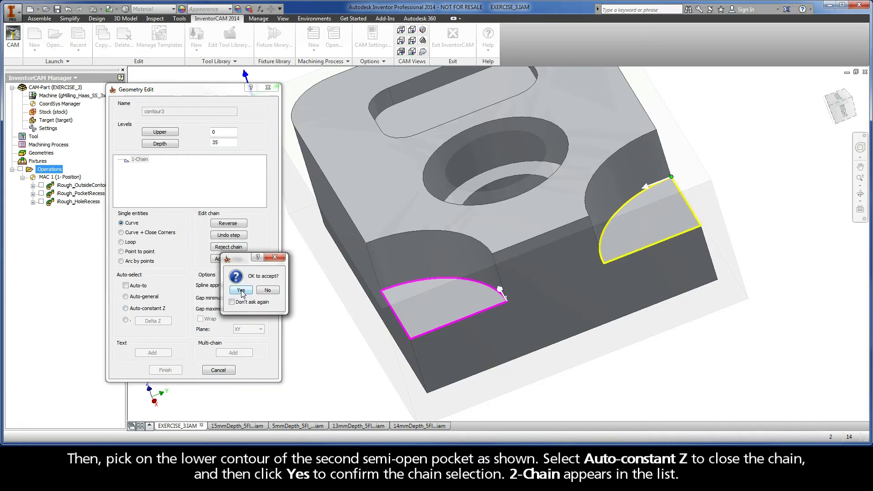
click(240, 290)
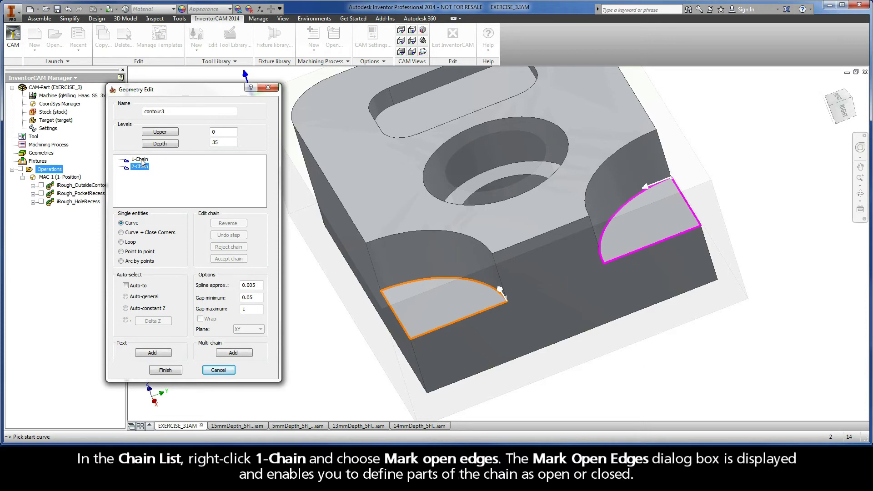
Mark the front pocket's two outer edges on 1-Chain as open edges
right_click(141, 160)
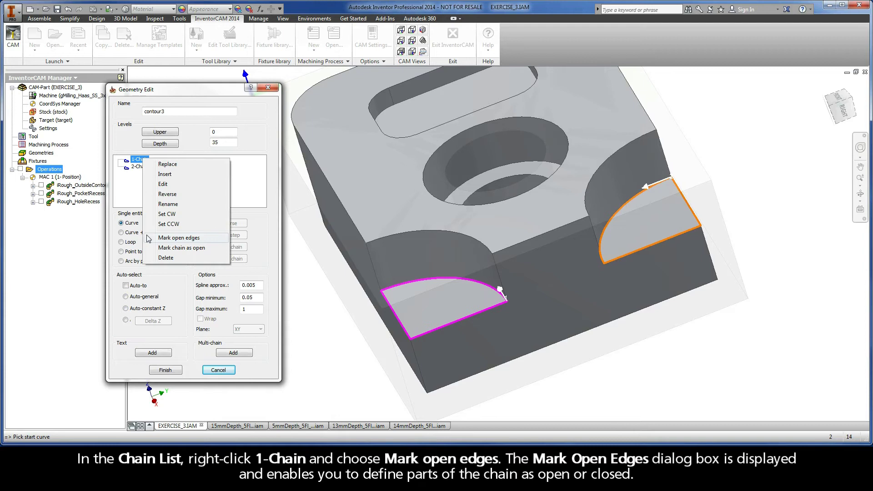
click(204, 238)
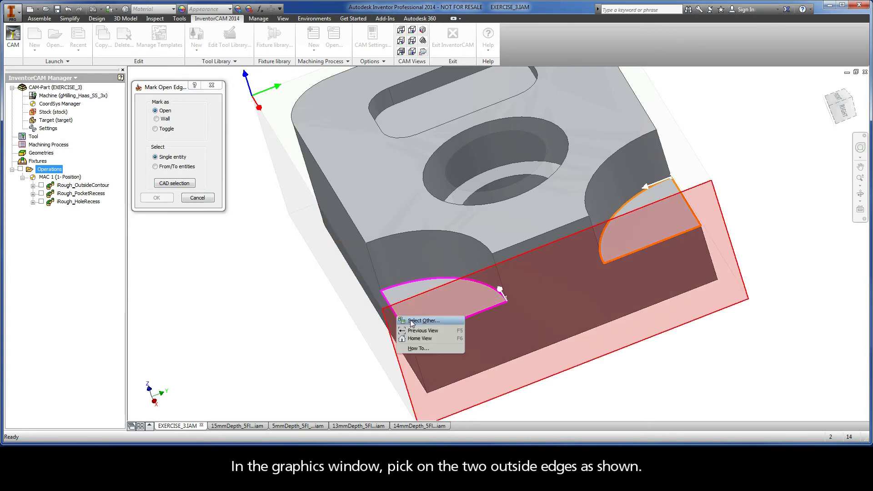
click(412, 321)
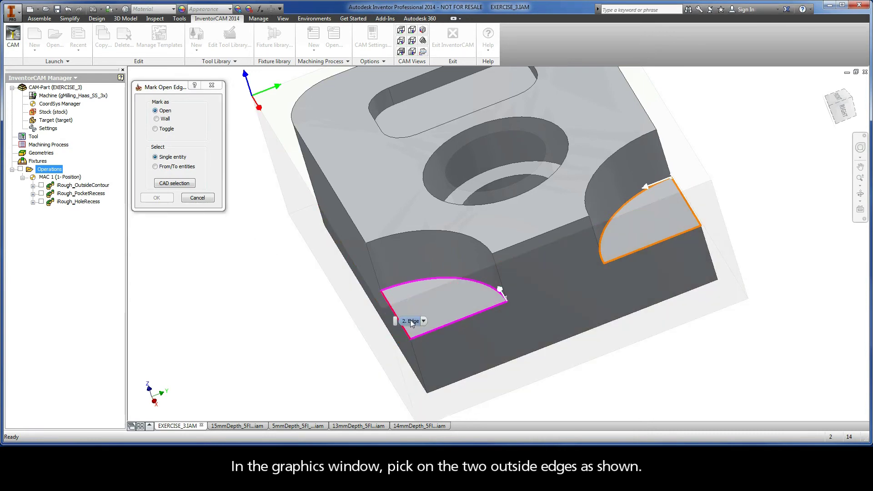
click(460, 324)
click(461, 324)
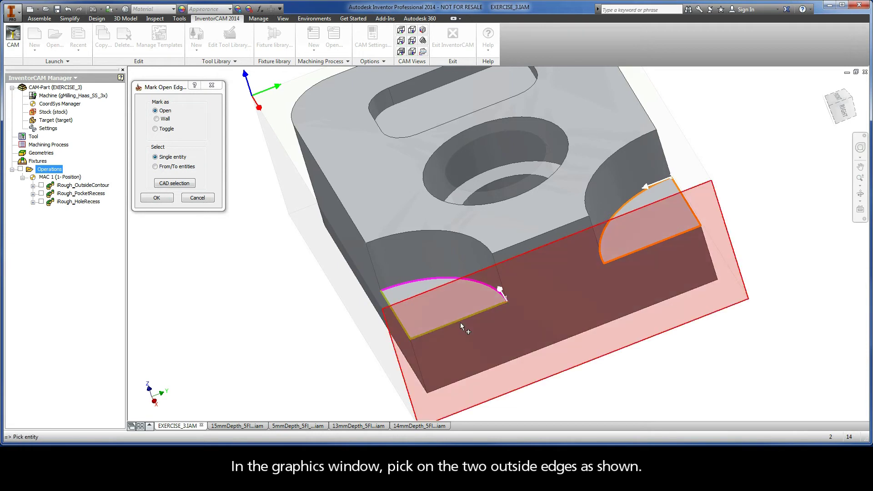
click(156, 198)
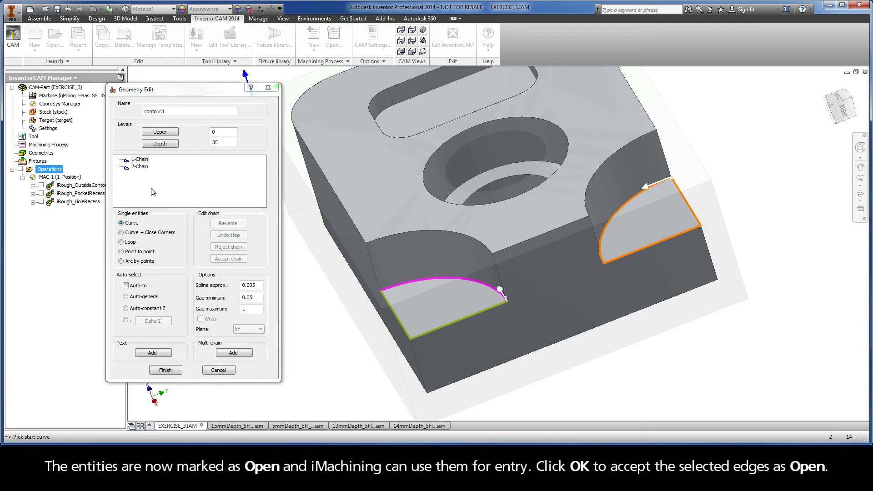
Mark the right pocket's lower and side outer edges on 2-Chain as open
right_click(140, 167)
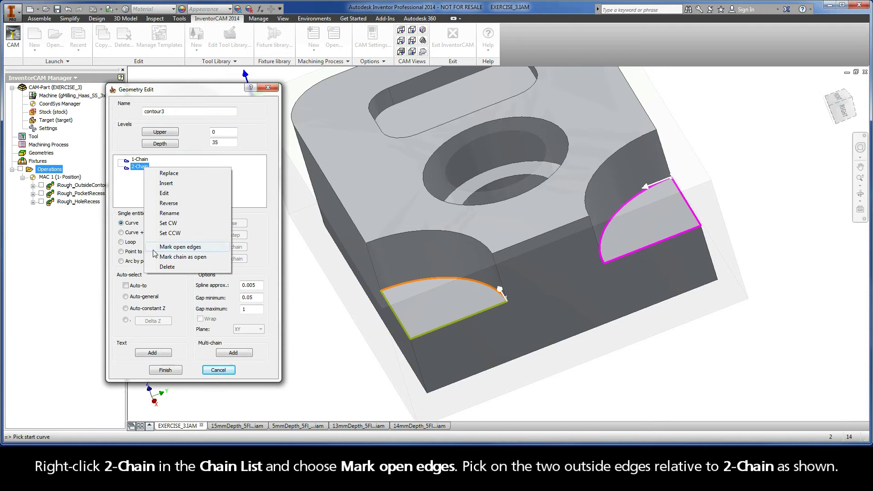
click(200, 247)
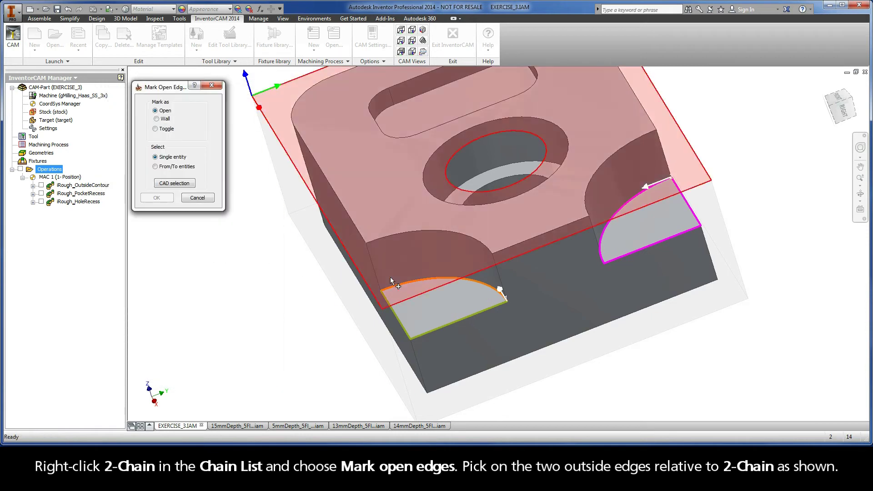
right_click(642, 250)
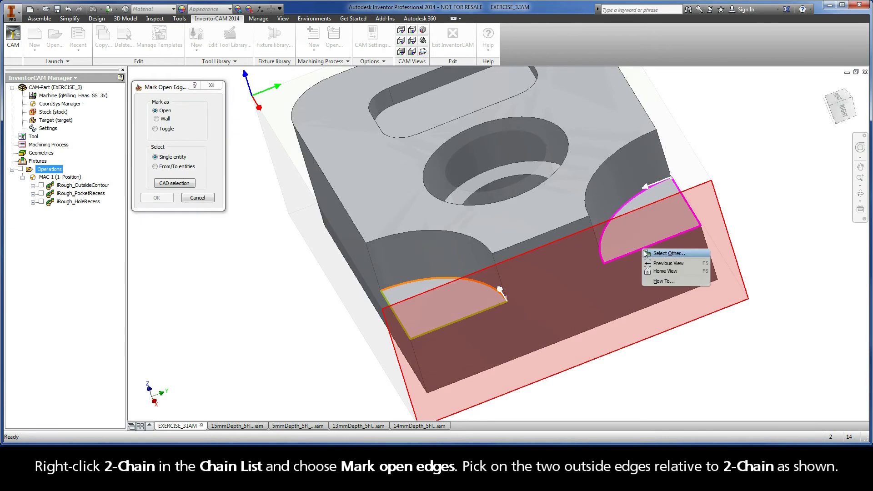
click(653, 252)
click(654, 249)
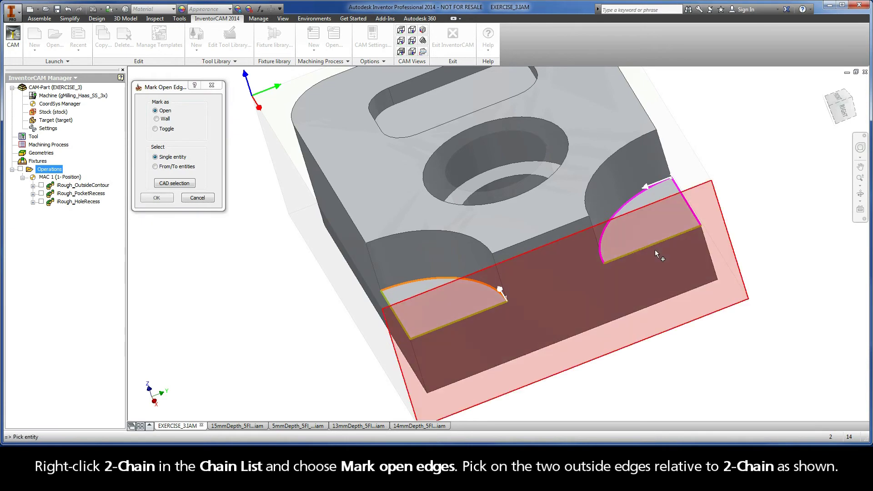
right_click(690, 211)
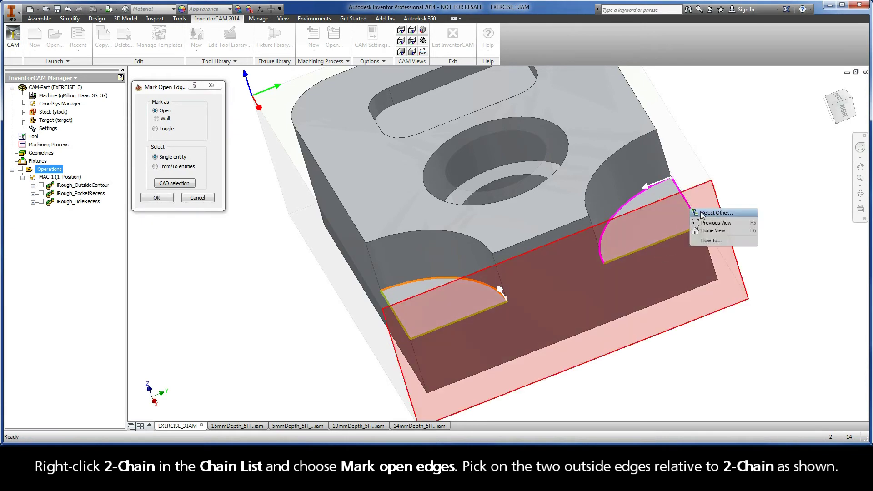
click(702, 214)
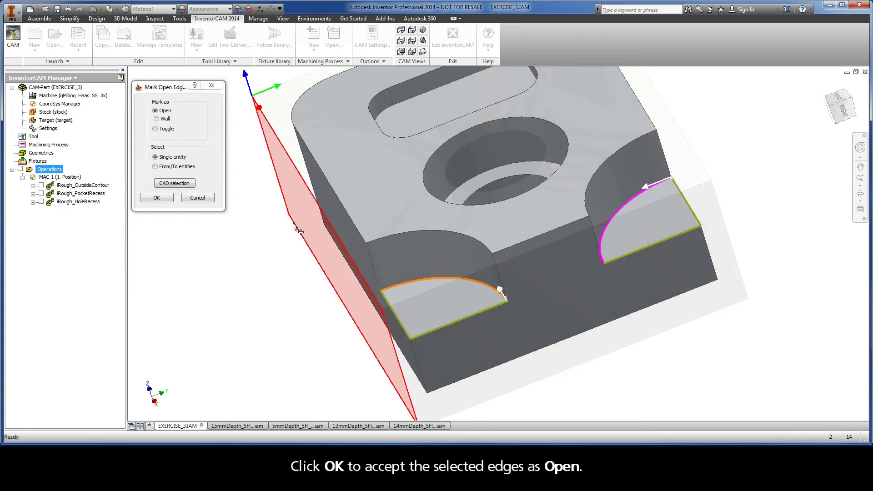
click(159, 198)
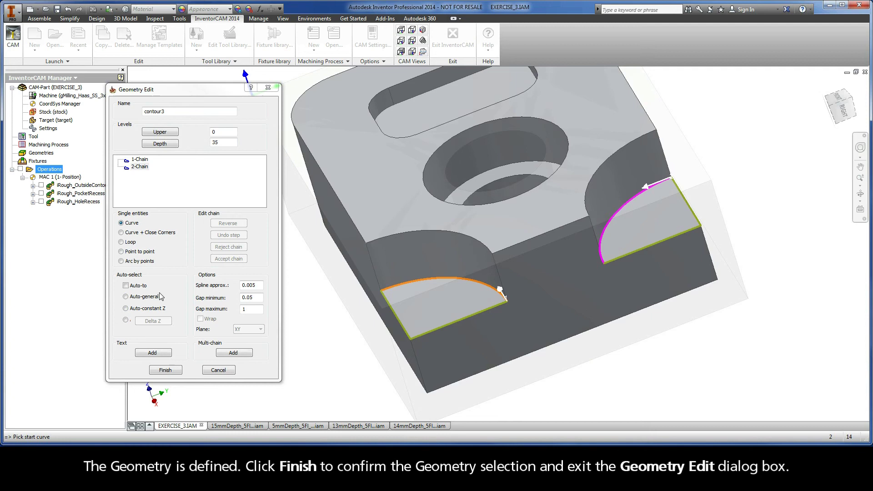
Assign the 12 mm end mill, tool 1, from the Part Tool Table to iRough_contour3
click(164, 370)
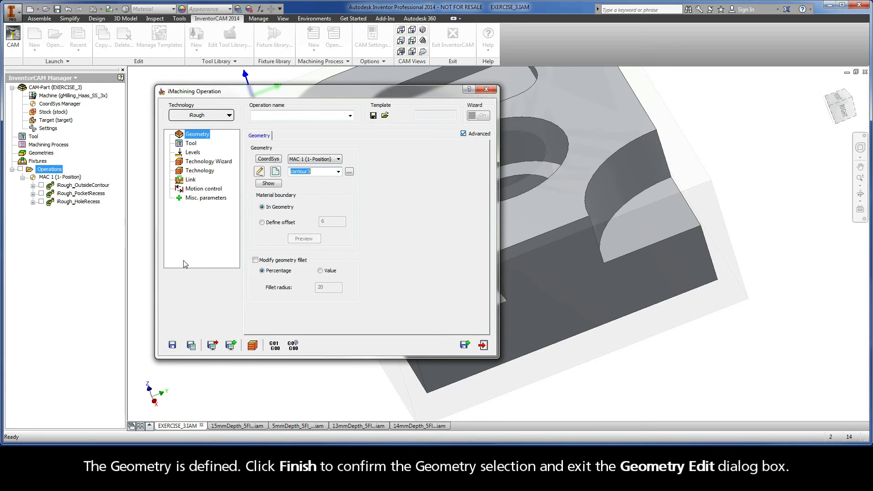
click(192, 145)
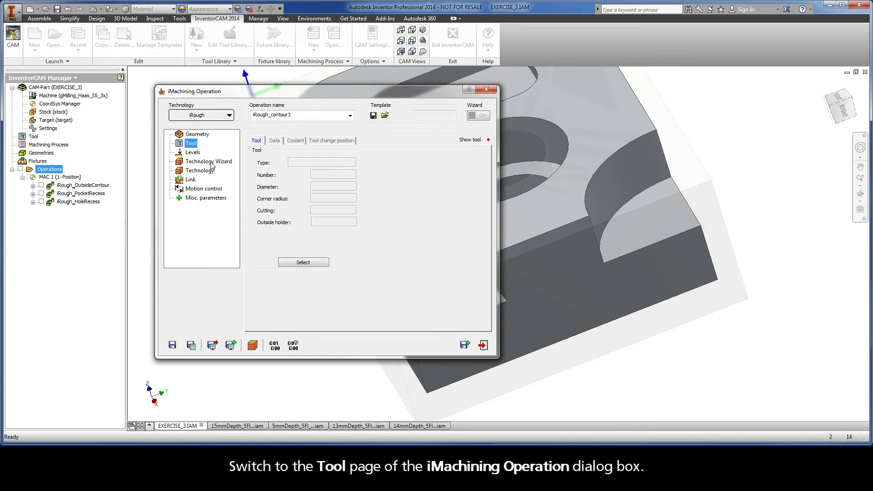
click(303, 262)
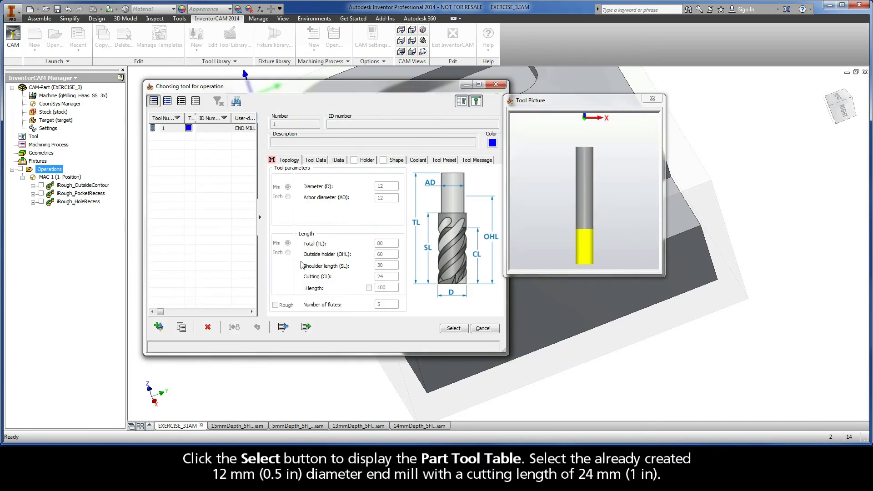
click(171, 130)
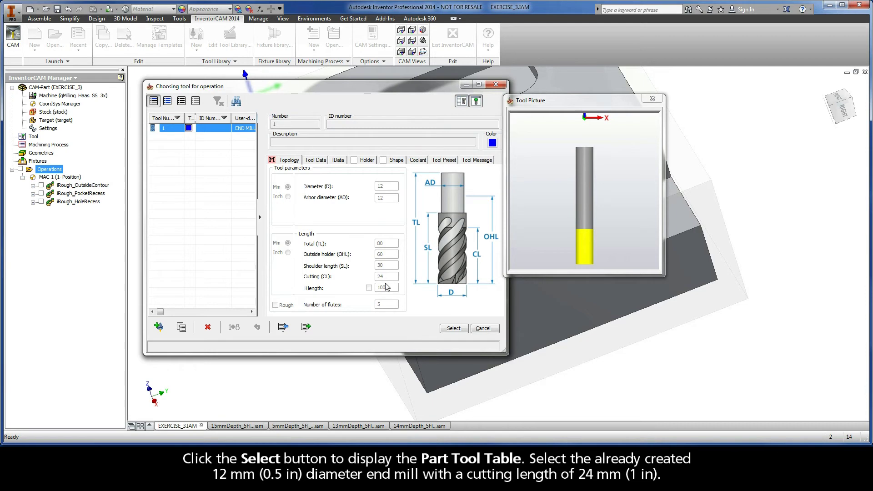
click(454, 329)
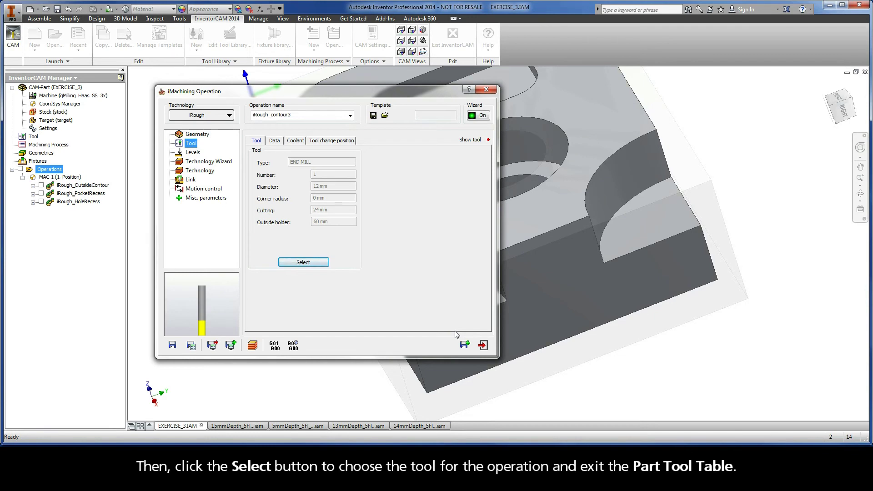
click(194, 153)
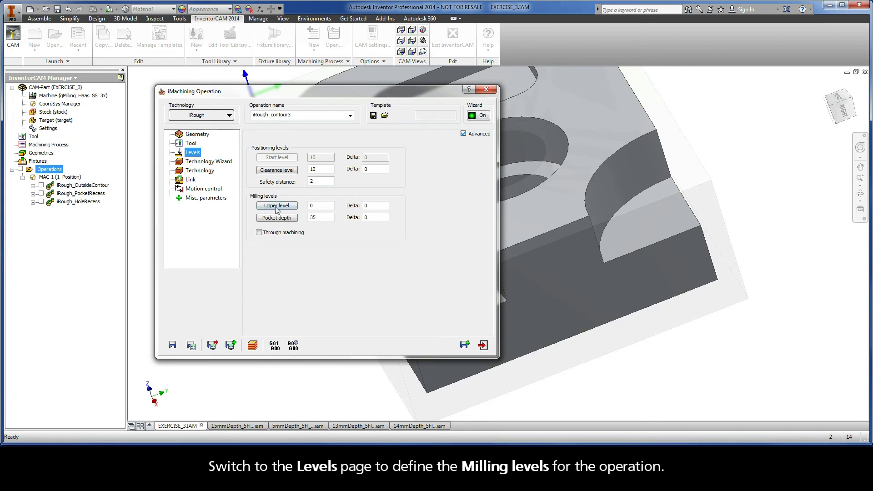
Set the upper level to 0 by picking the part's top face
click(276, 206)
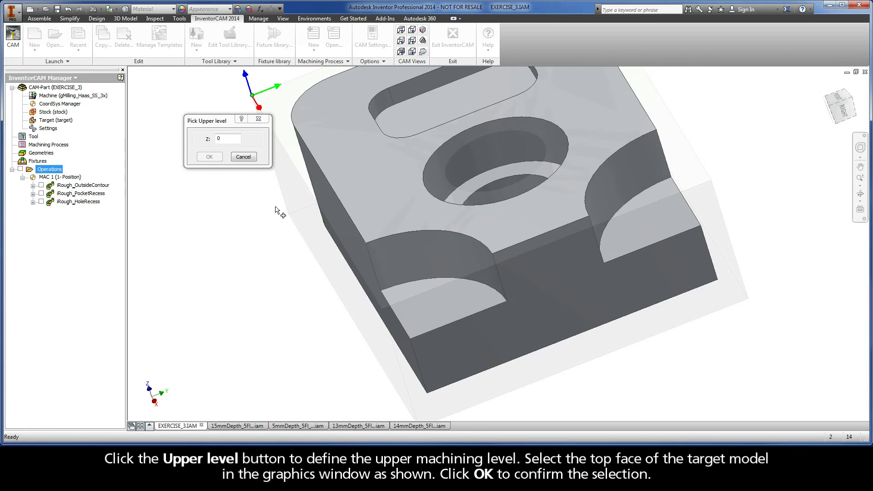
right_click(367, 182)
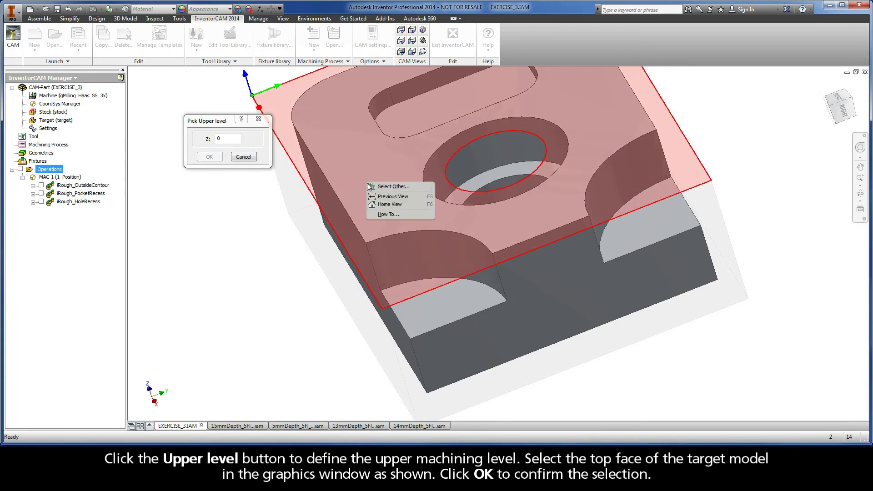
click(380, 188)
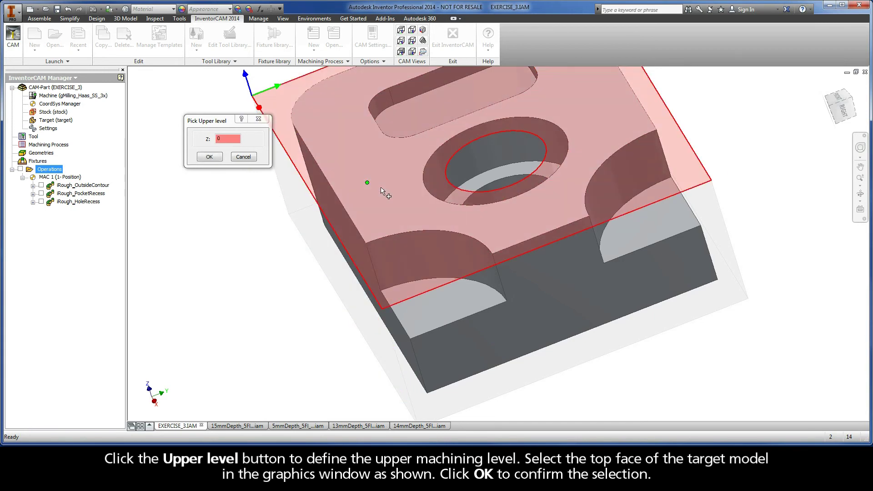
click(210, 157)
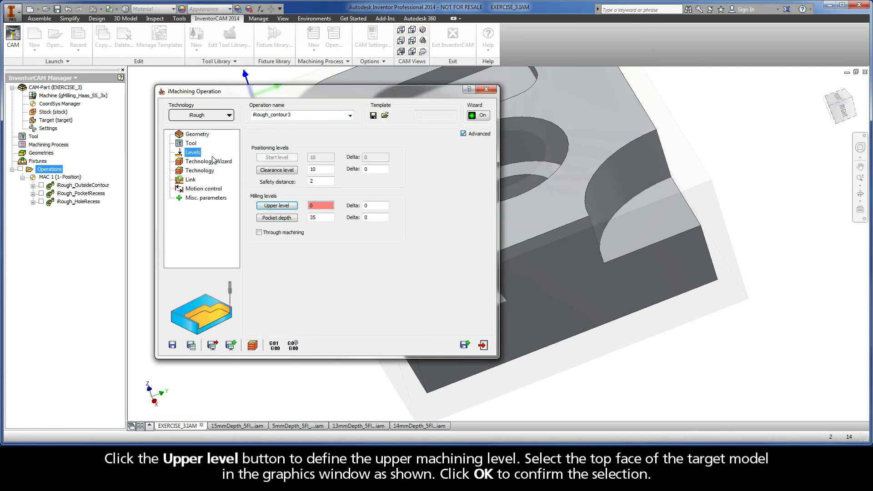
Set the pocket depth to 14 from the ledge floor face at Z -14
click(277, 217)
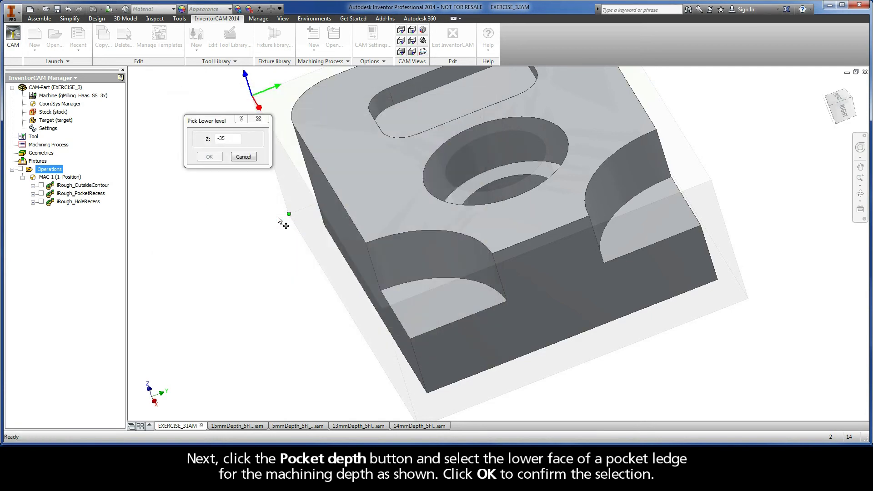
right_click(434, 305)
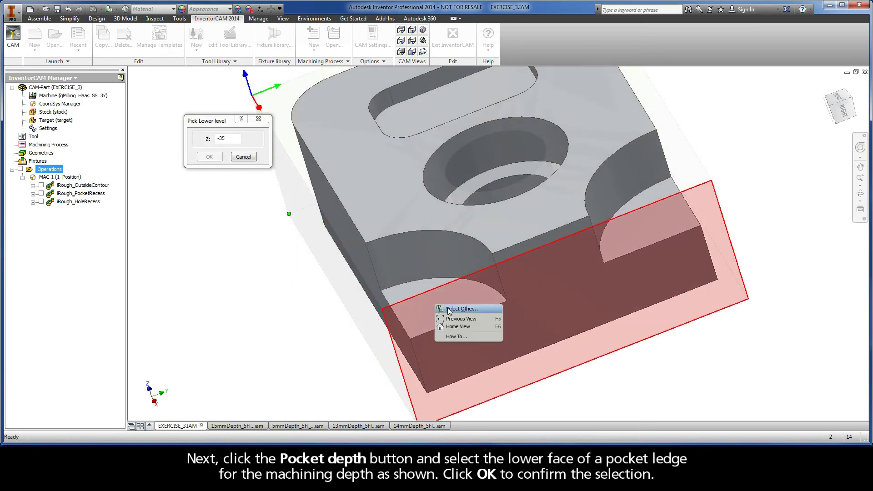
click(447, 309)
click(447, 307)
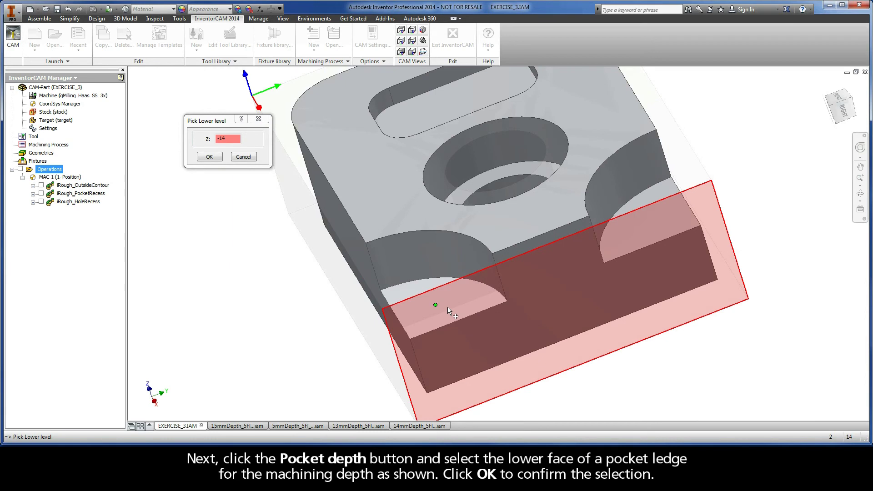
click(209, 157)
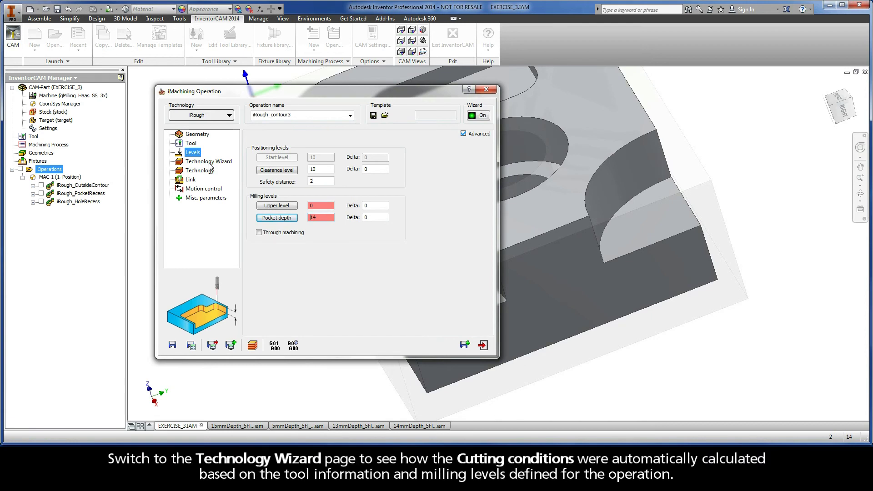
Show the Technology Wizard cutting conditions: one 14 mm step down at ACP 1.9
click(225, 163)
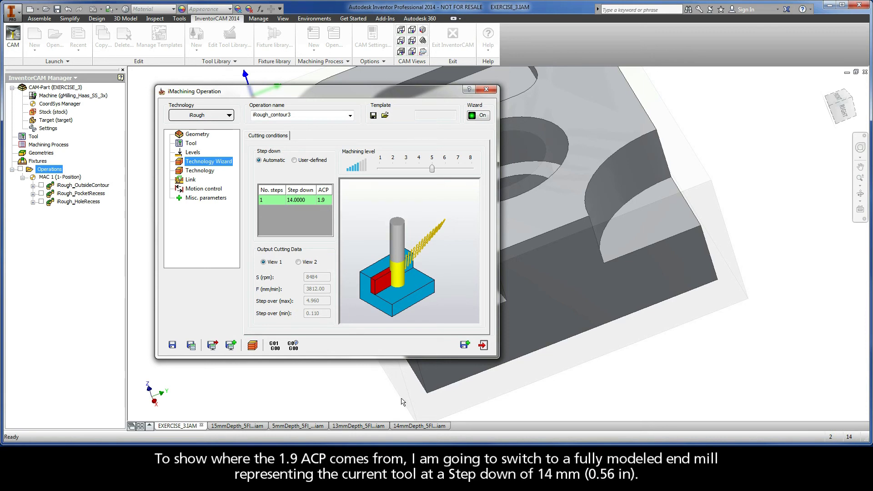
In the 14mmDepth_5Fl end mill model, show the sliced tool and hide the full end mill
click(415, 426)
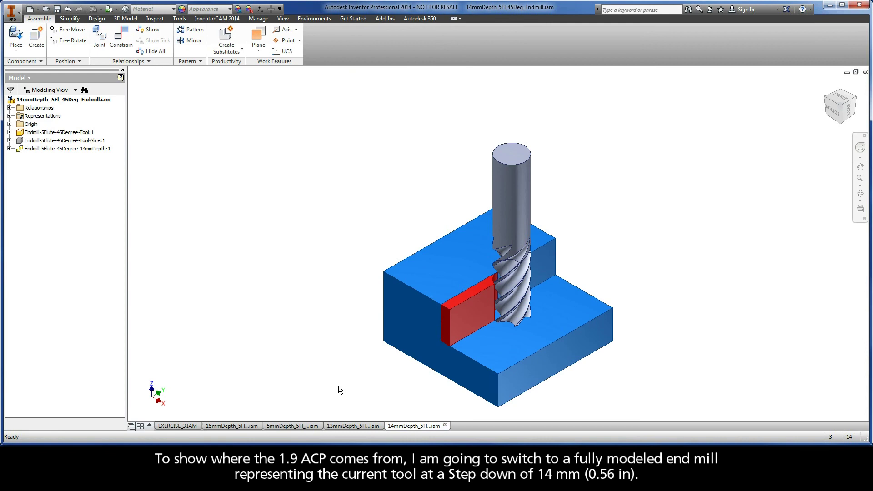
right_click(65, 145)
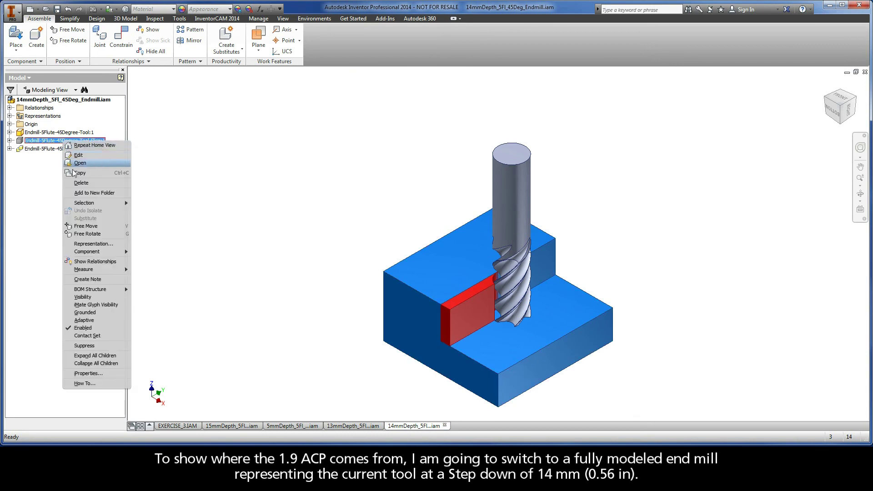
click(68, 297)
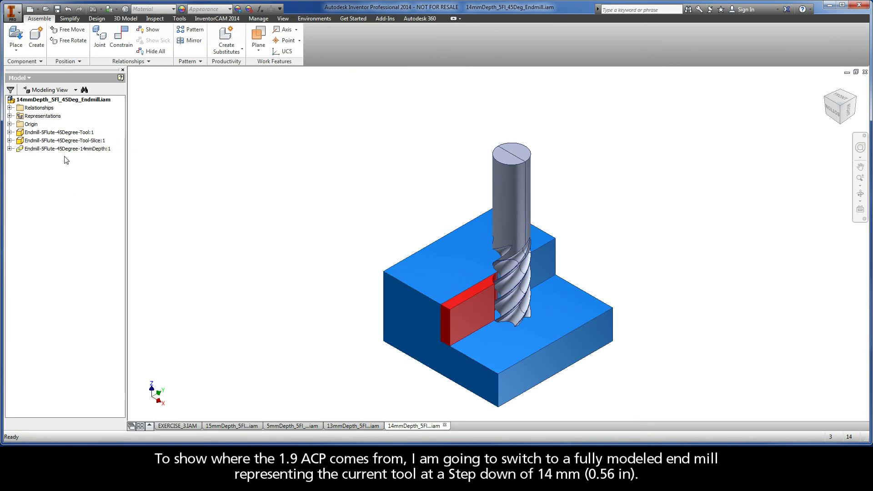
right_click(64, 133)
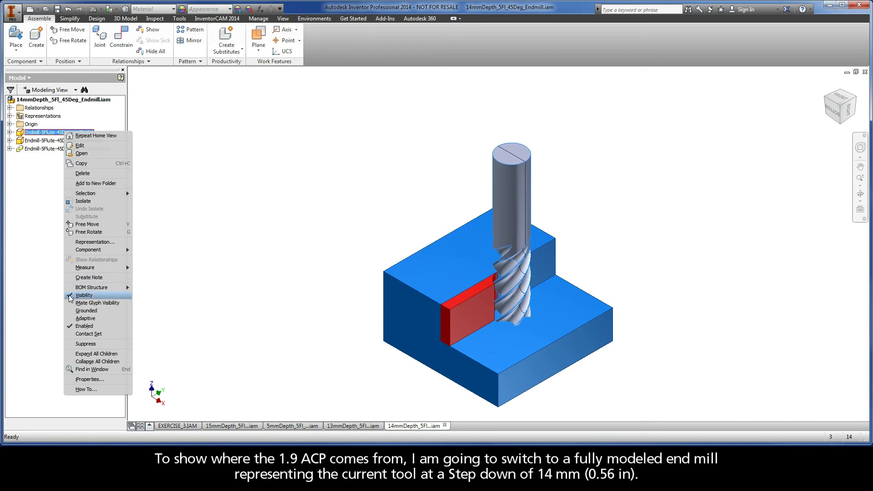
click(70, 295)
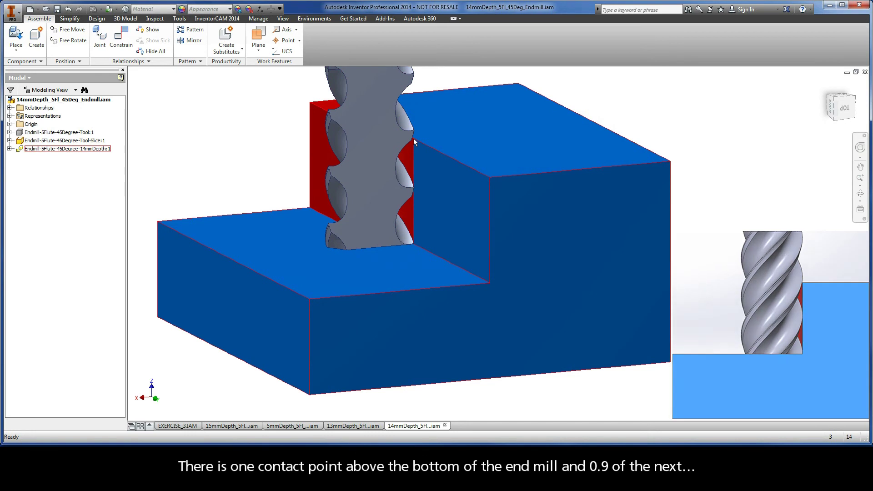
Lower the machining level to 4, giving 9264 rpm and 3961 mm/min feed
click(177, 426)
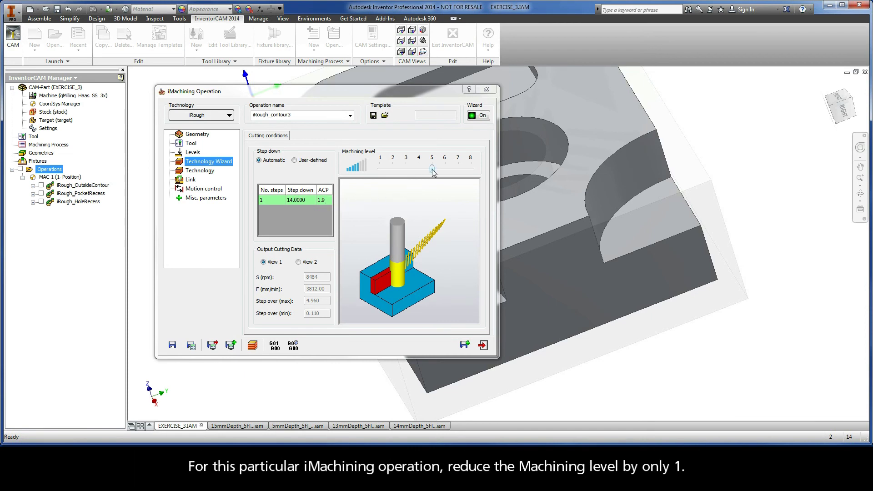
drag(432, 170, 421, 172)
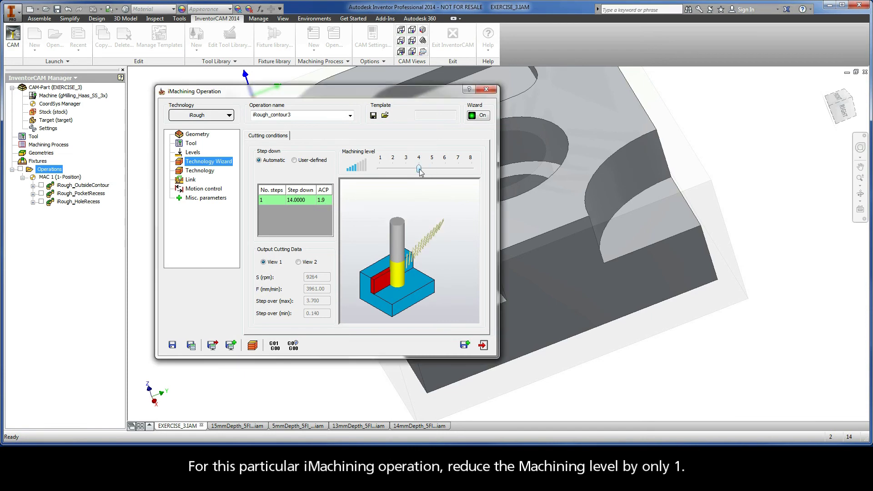
click(199, 172)
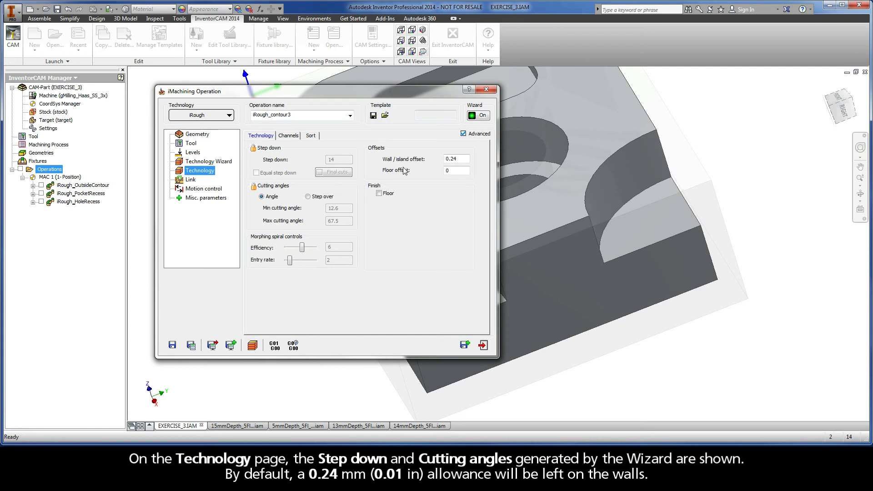
Check the 0.24 wall/island offset in Technology, then view Link settings with center cutting and 0.08 Z clearance
drag(463, 159, 436, 160)
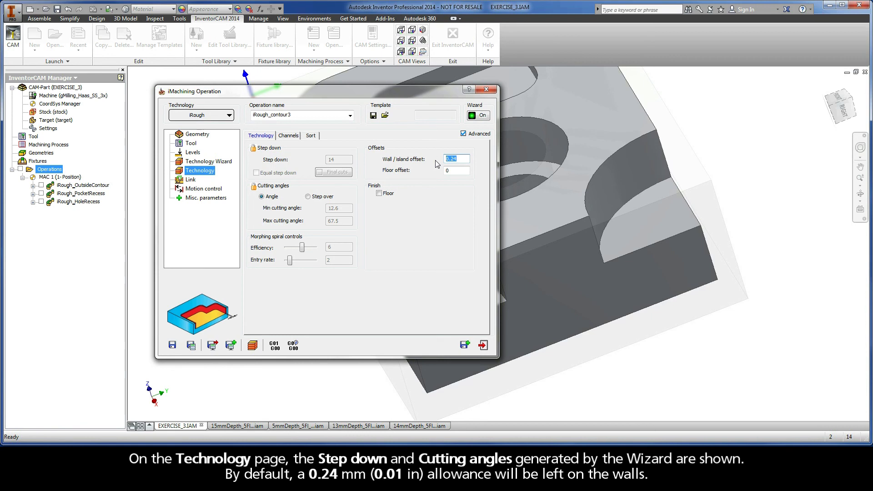
click(190, 180)
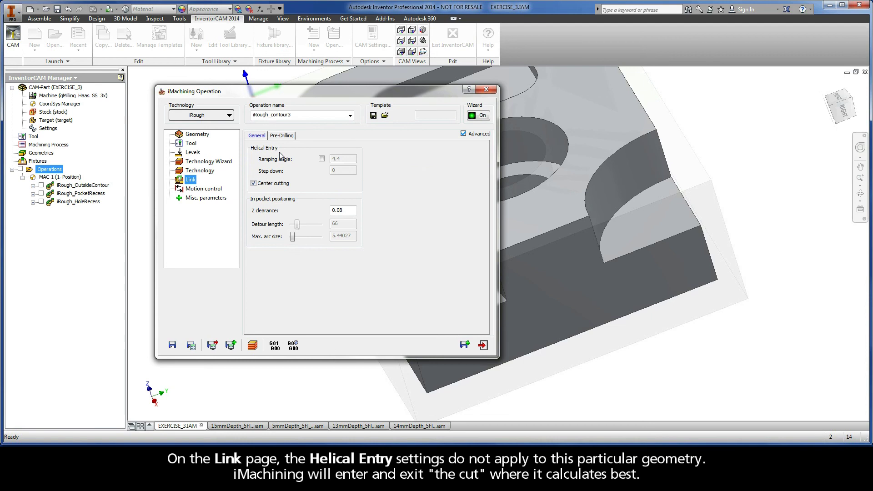
Rename iRough_contour3 to iRough_Ledges and save and calculate the operation
click(294, 116)
drag(294, 116, 273, 117)
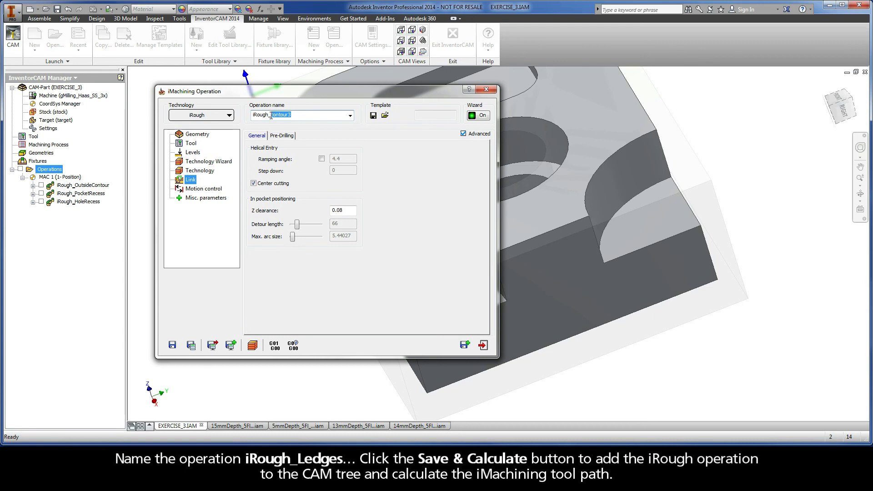
text(Ledges)
click(191, 346)
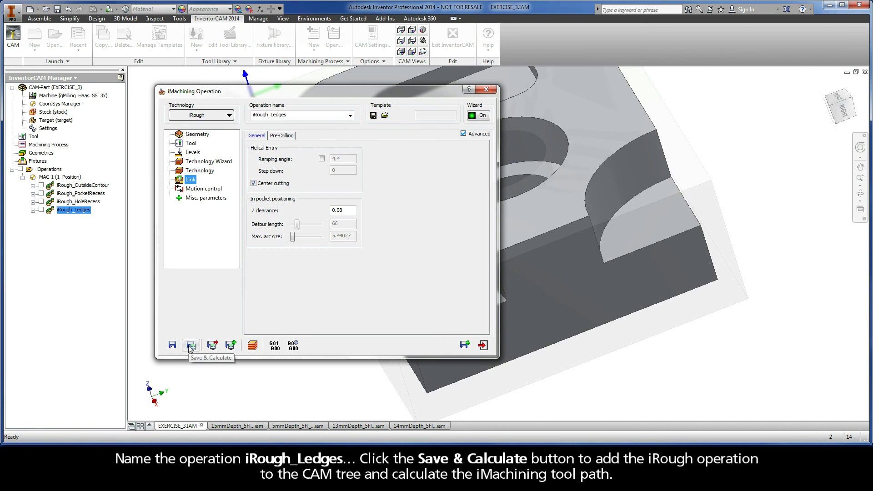
click(252, 346)
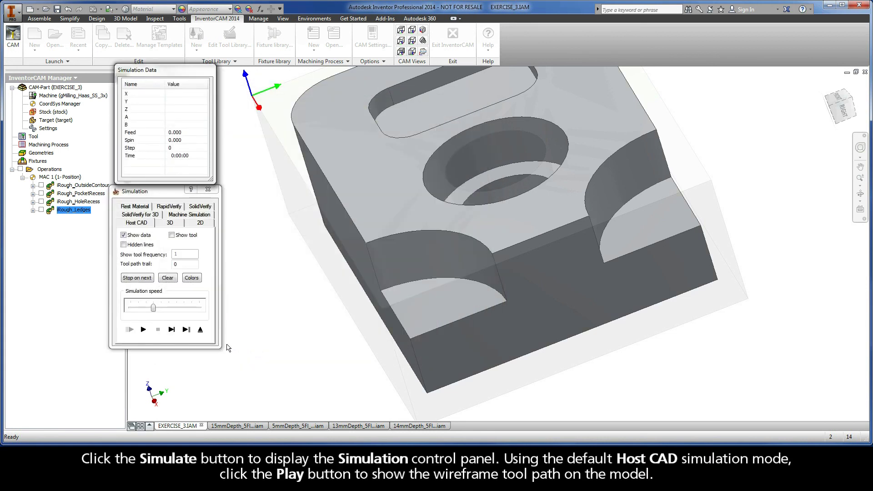
Play the iRough_Ledges toolpath in Host CAD mode to show roughing passes in both ledge pockets
click(143, 329)
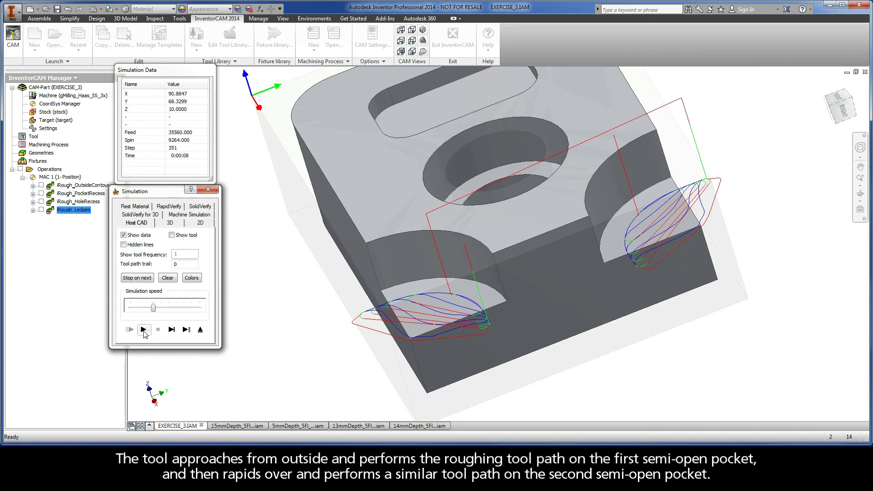
Exit the simulation and iMachining dialog to EXERCISE_3, then bring up the CAM-Part close option
click(200, 330)
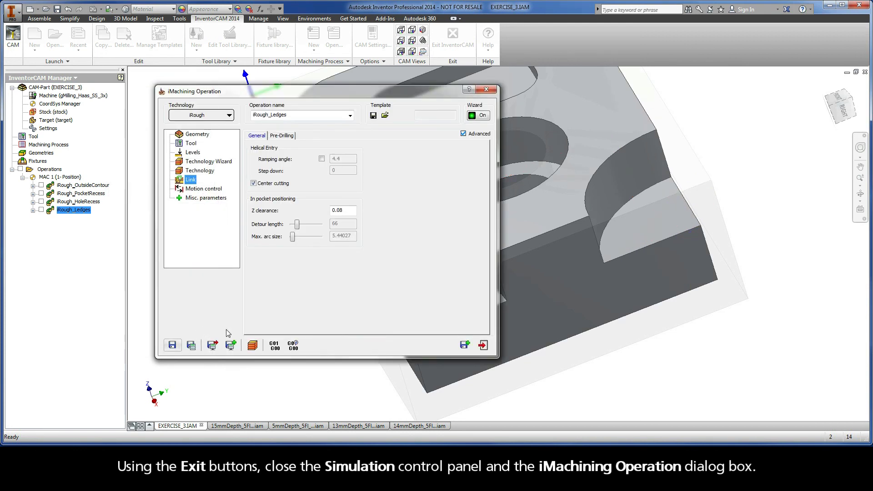
click(482, 346)
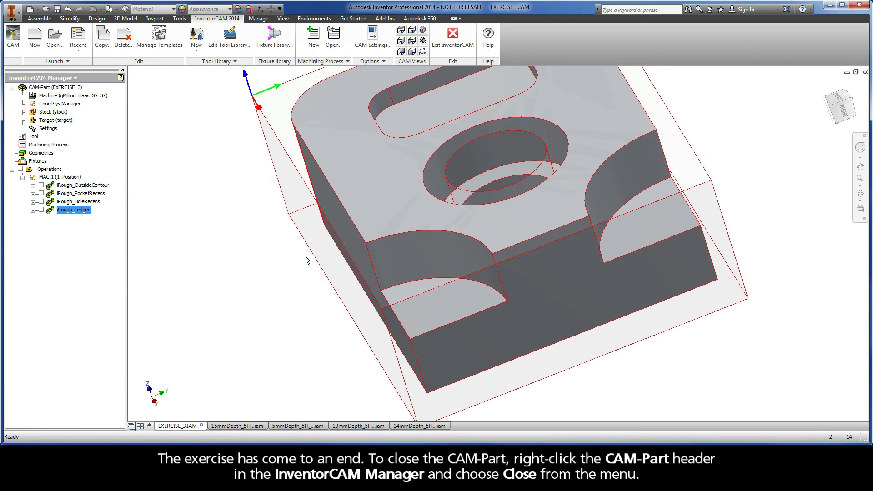
right_click(50, 88)
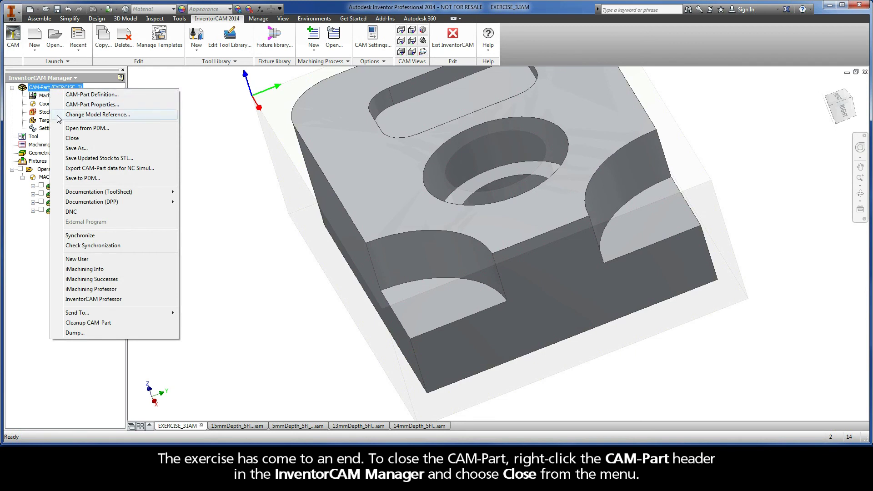